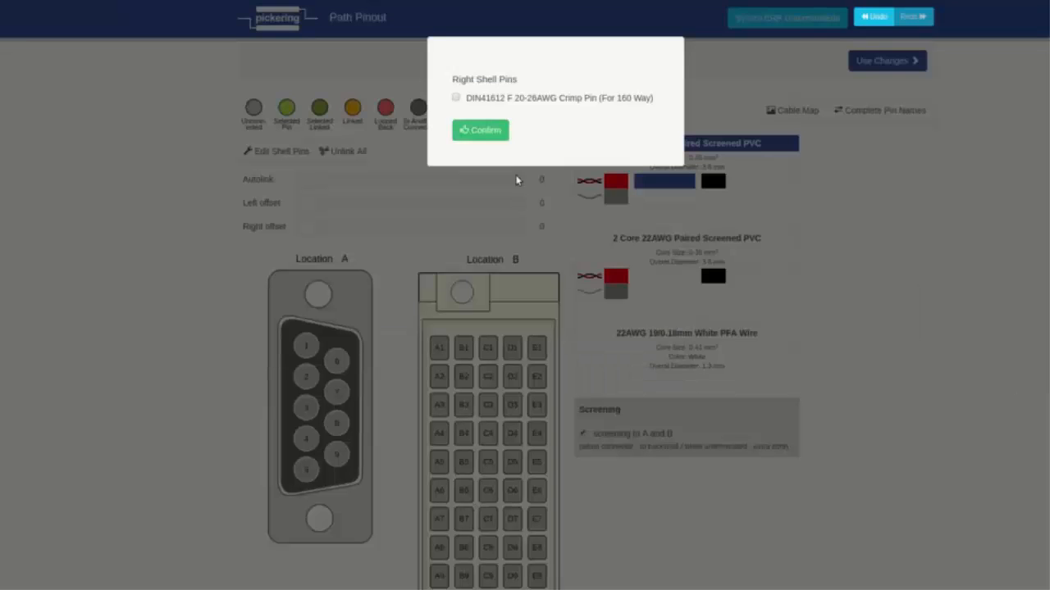
# Set the right shell pins to DIN41612 F 20-26AWG Crimp Pin (For 160 Way).
pyautogui.click(456, 97)
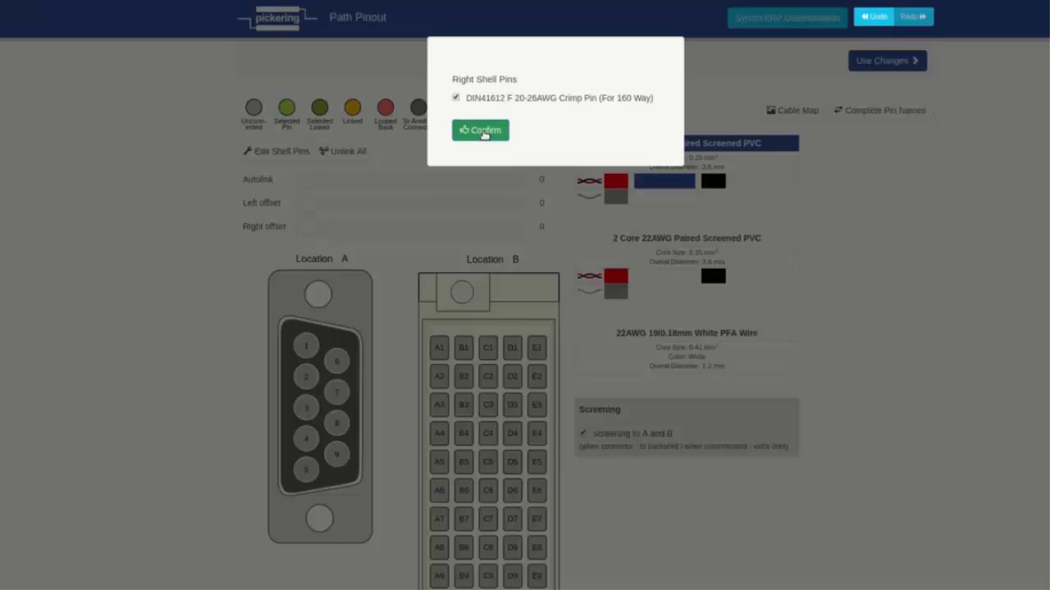
pyautogui.click(484, 132)
# Link pin 1 of connector A to pin A1 of connector B, and unlink the pair again.
pyautogui.scroll(-1, 879, 292)
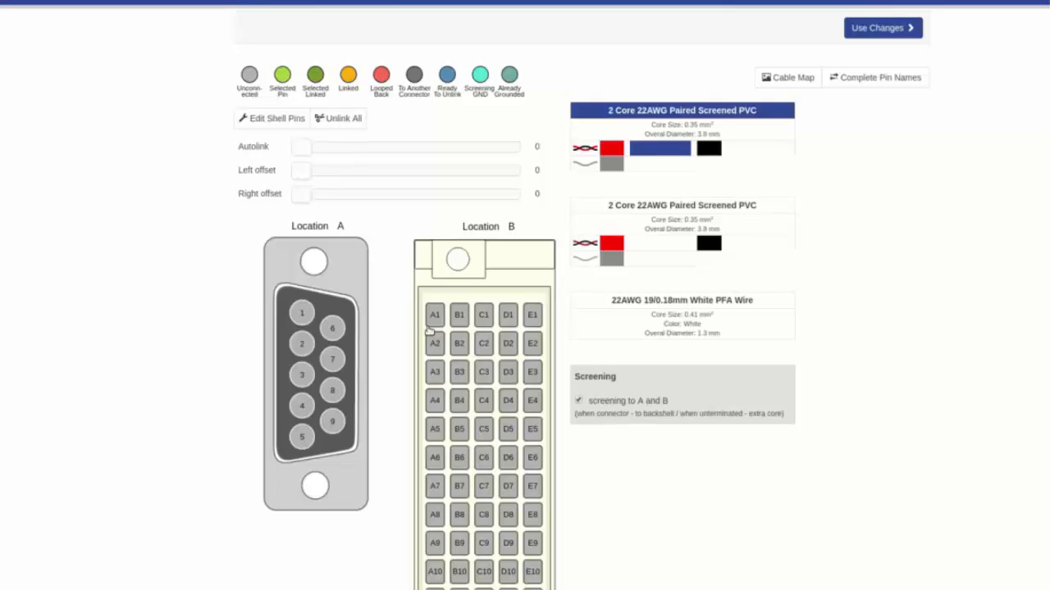
pyautogui.click(303, 314)
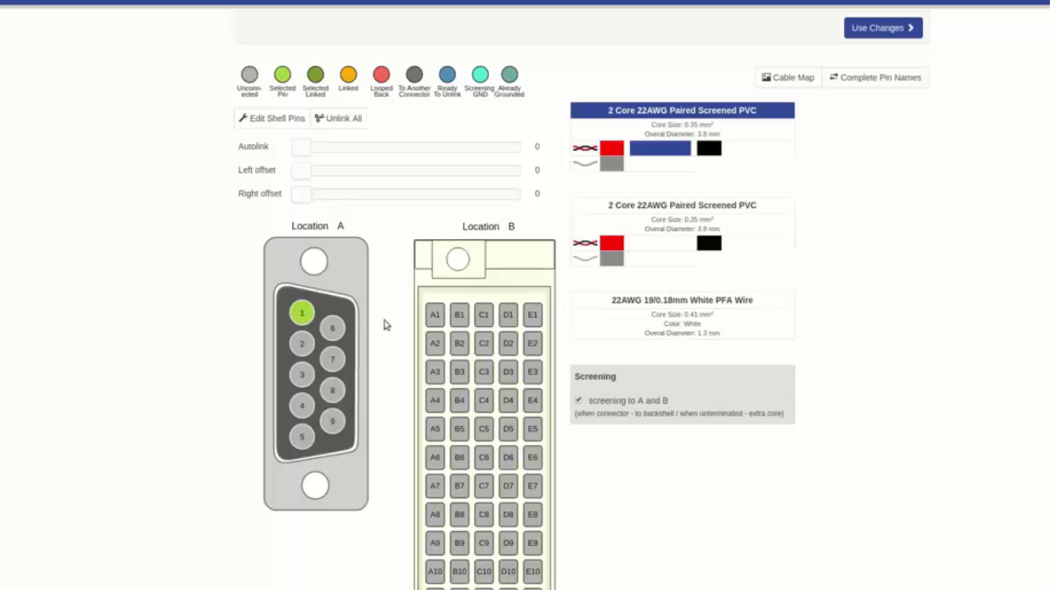
pyautogui.click(436, 318)
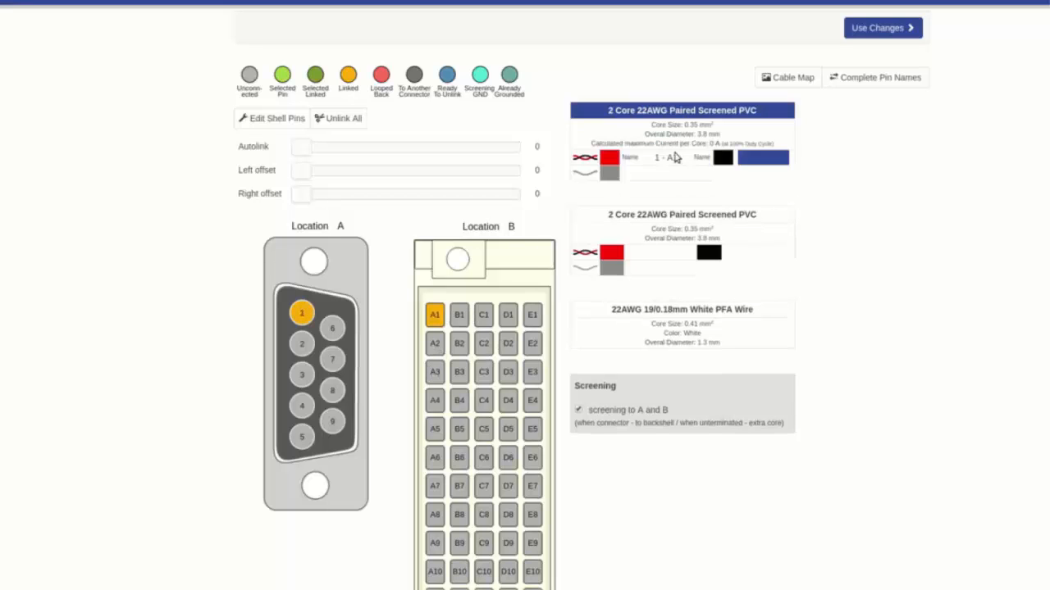
pyautogui.click(301, 314)
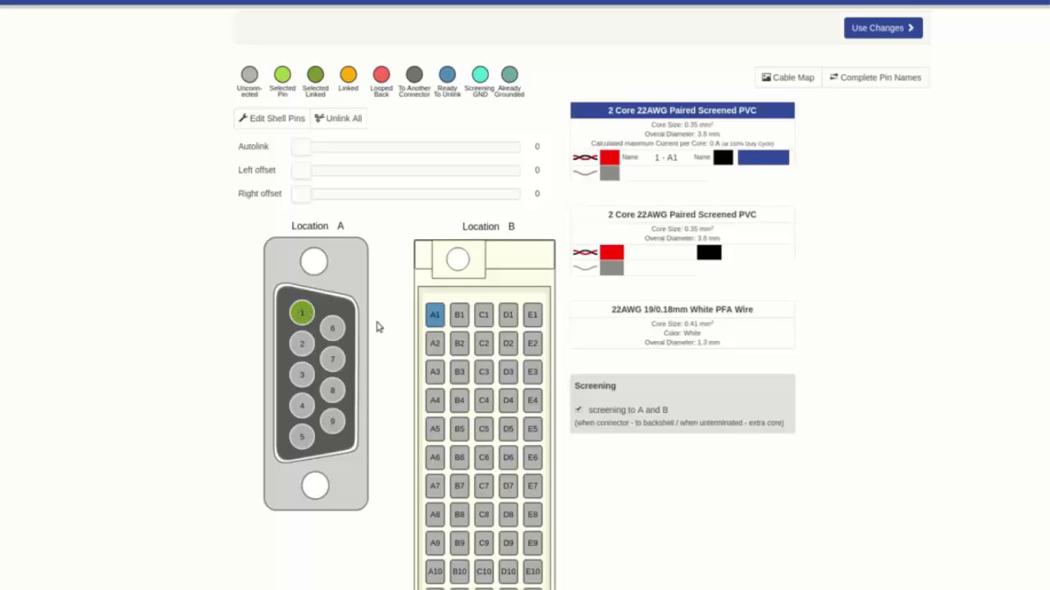
pyautogui.click(434, 315)
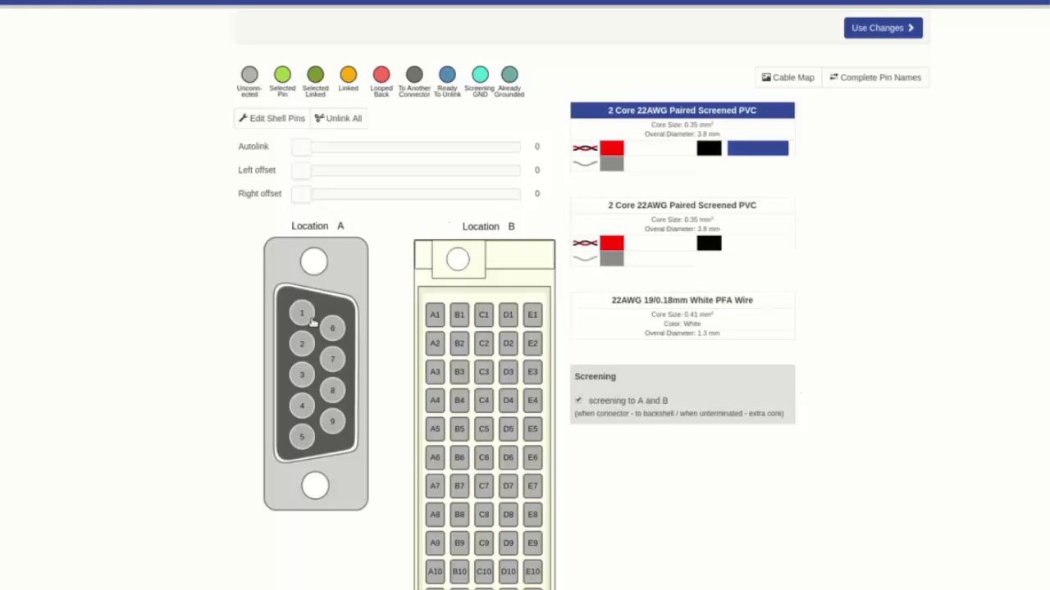
# Loop back pins 2 and 3 on connector A, and remove that loopback again.
pyautogui.click(302, 345)
pyautogui.click(302, 374)
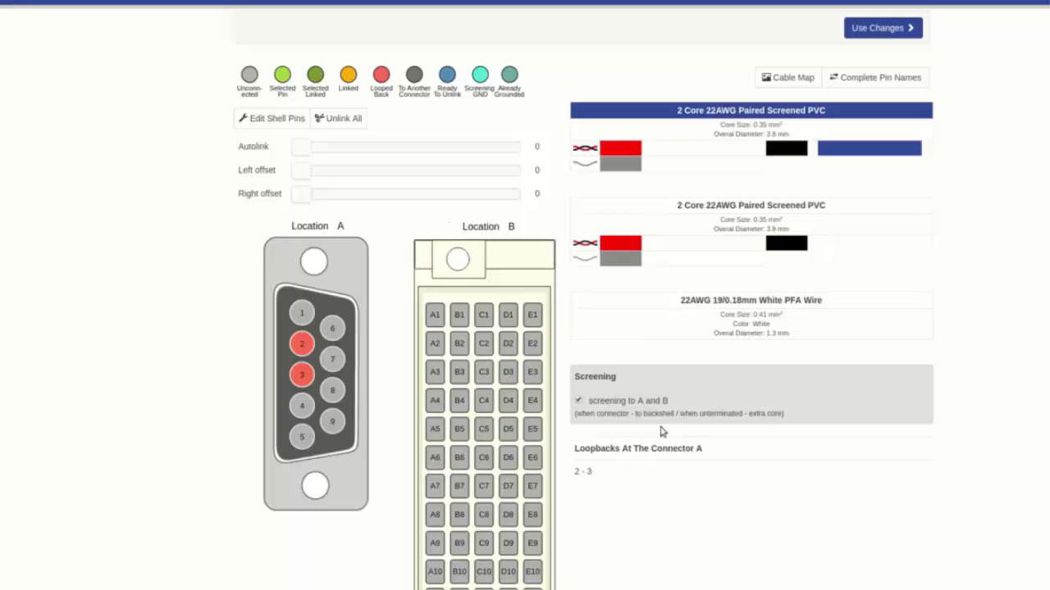
pyautogui.click(302, 344)
pyautogui.click(302, 376)
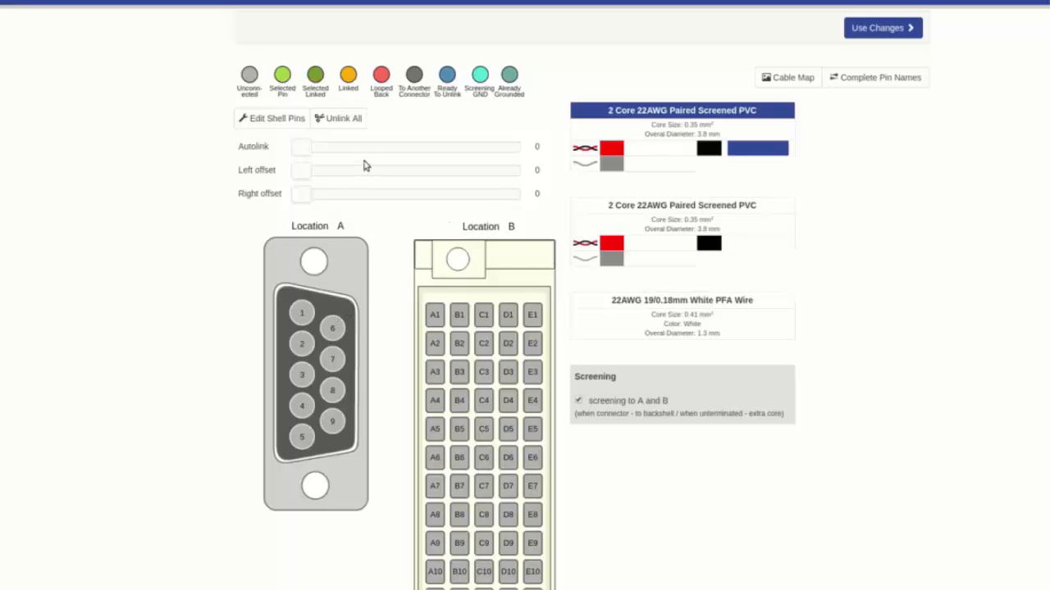
# Autolink 5 pins with the 22AWG 19/0.18mm White PFA Wire, using a left offset of 4 and a right offset of 128.
pyautogui.click(643, 302)
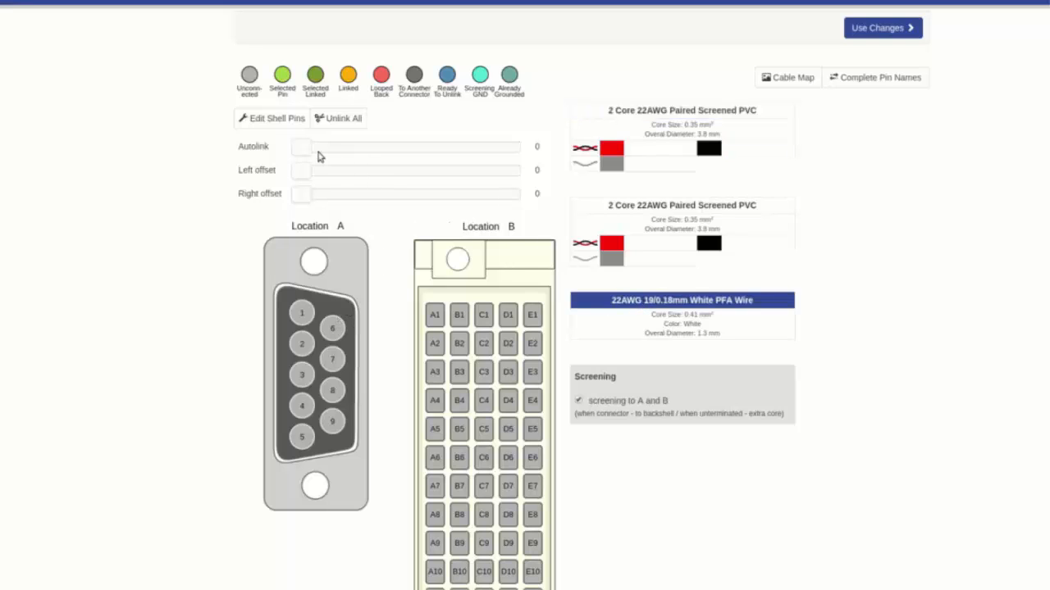
pyautogui.moveTo(303, 151); pyautogui.dragTo(393, 155)
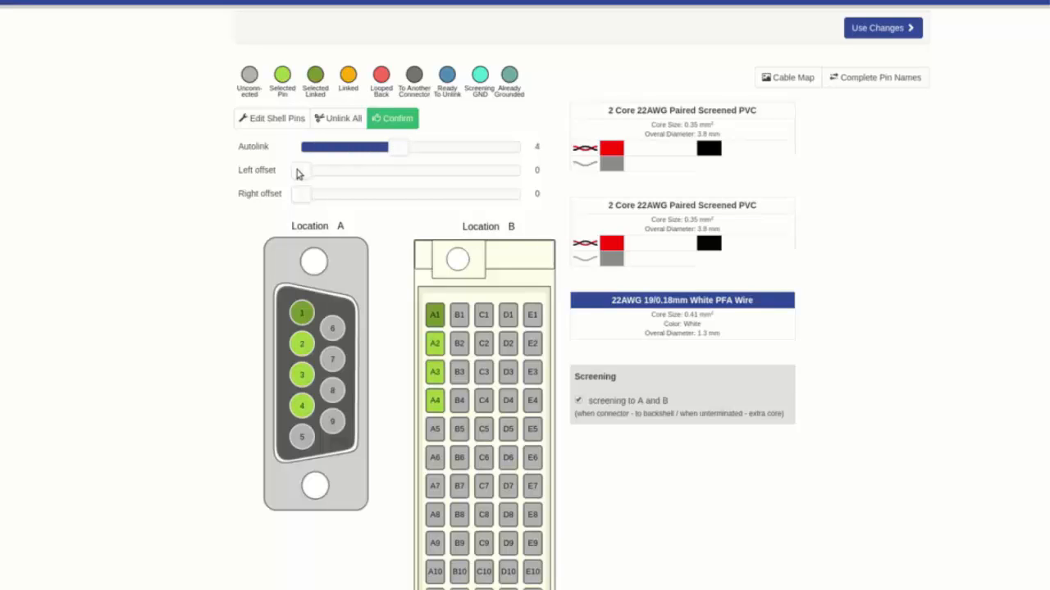
pyautogui.moveTo(298, 172); pyautogui.dragTo(368, 181)
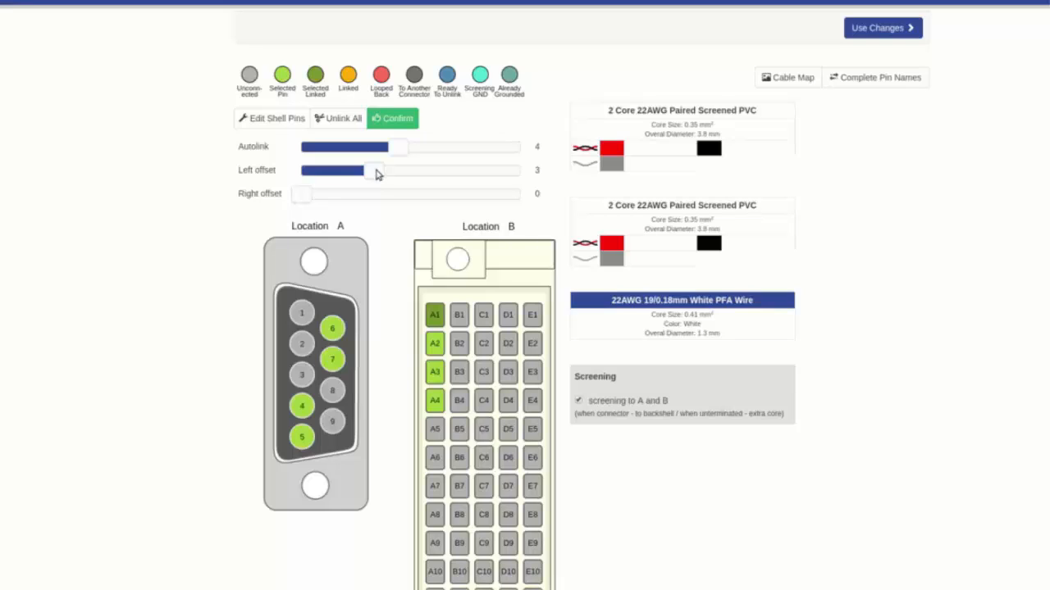
pyautogui.moveTo(399, 148); pyautogui.dragTo(393, 176)
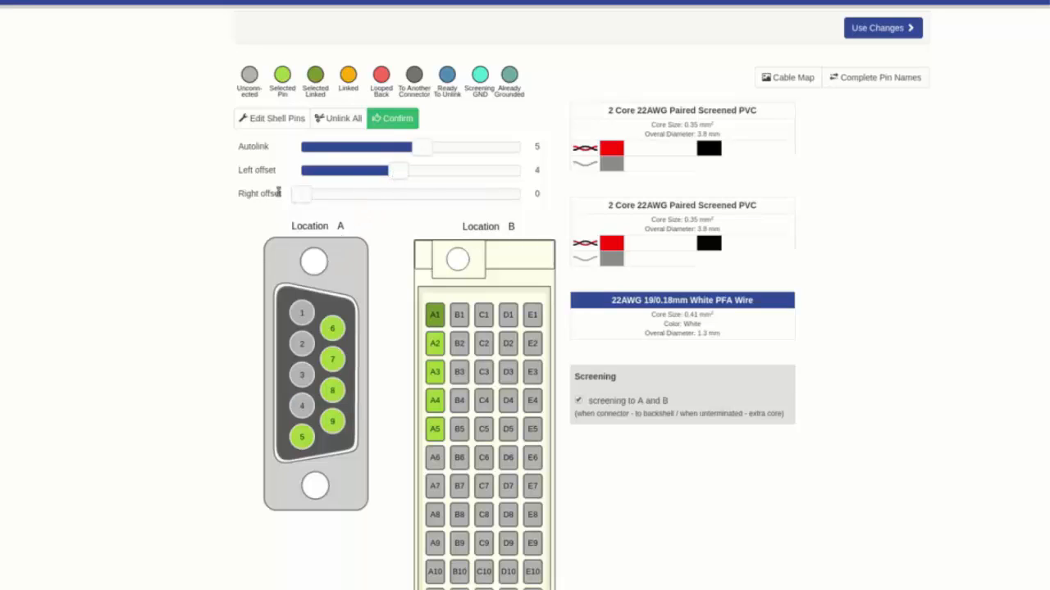
pyautogui.moveTo(300, 200); pyautogui.dragTo(476, 208)
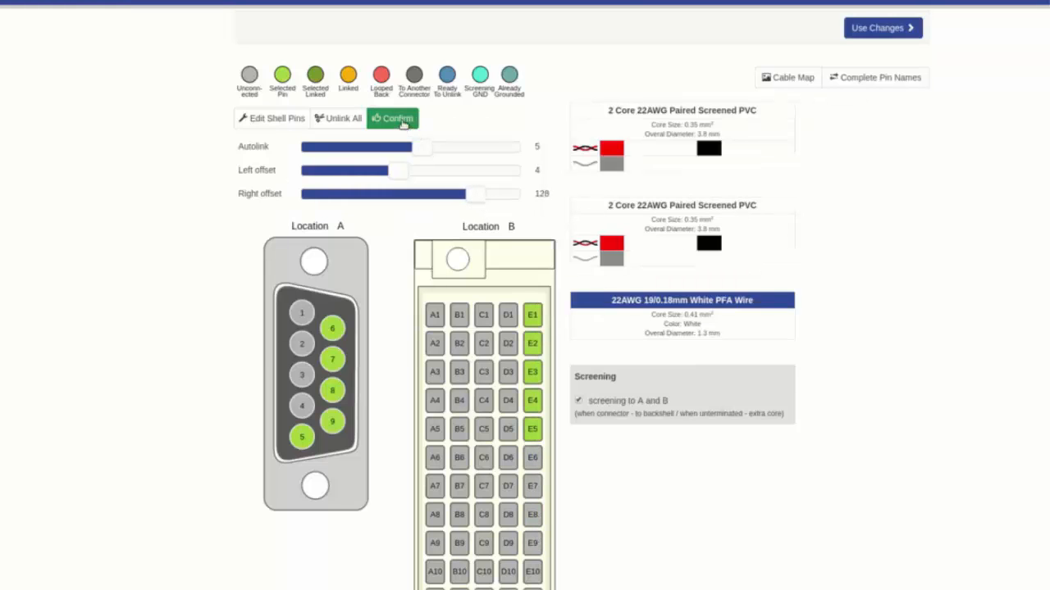
pyautogui.click(392, 118)
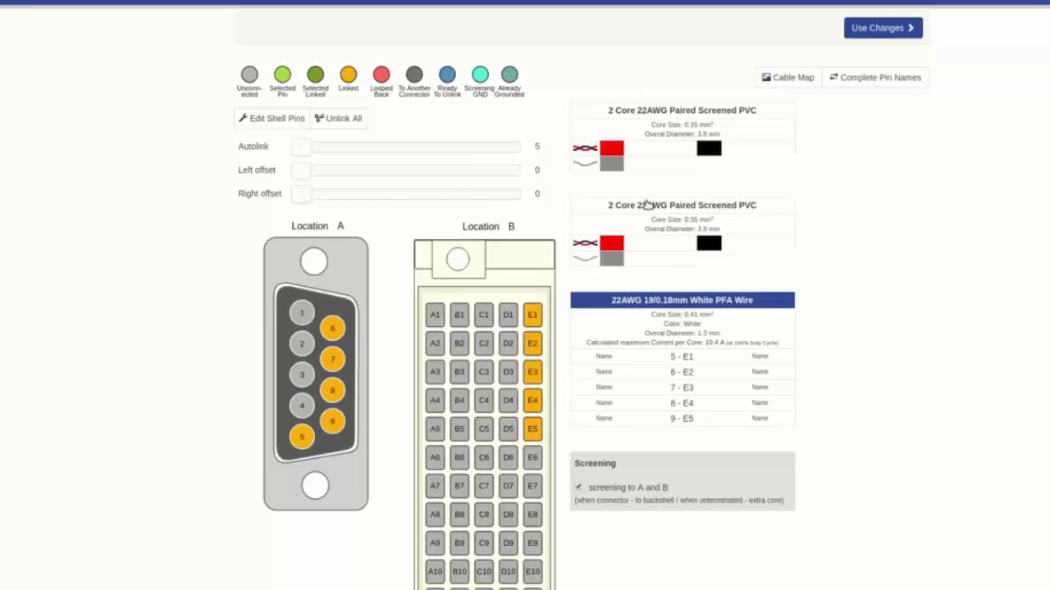
# Link pin 1 to A1 and pin 2 to B1 using the second 2 Core 22AWG Paired Screened PVC cable.
pyautogui.click(645, 207)
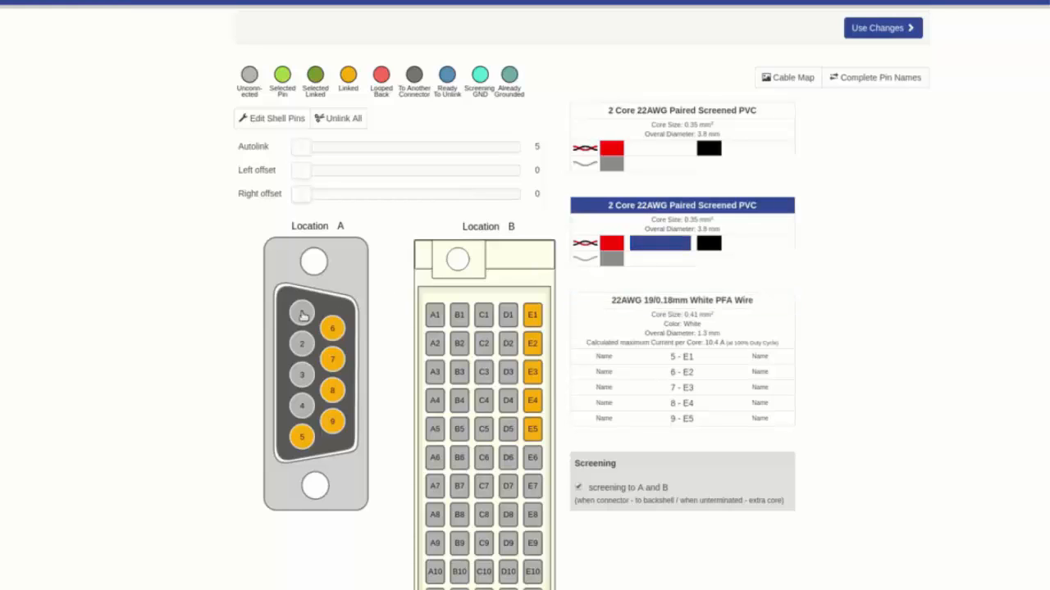
pyautogui.click(301, 313)
pyautogui.click(435, 316)
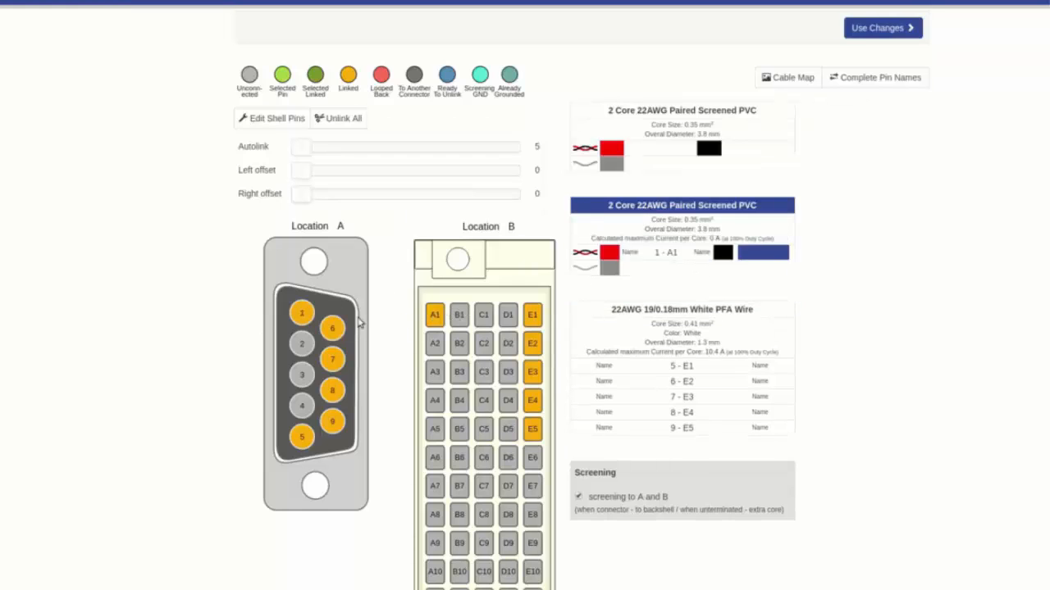
pyautogui.click(303, 342)
pyautogui.click(459, 315)
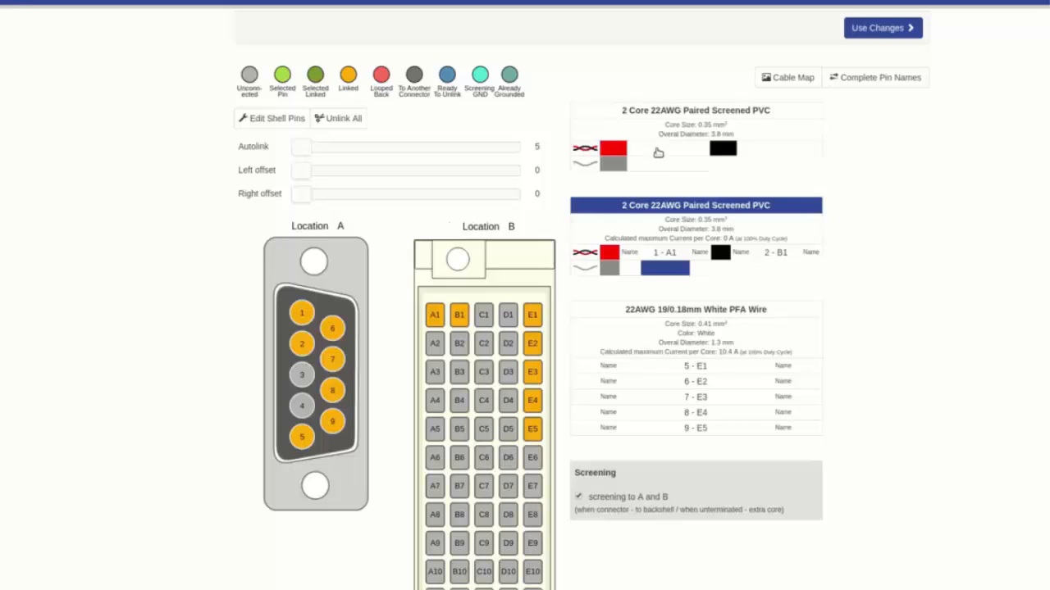
# Link pin 3 to C1 and pin 4 to D1 using the first 2 Core 22AWG Paired Screened PVC cable.
pyautogui.click(660, 148)
pyautogui.click(301, 374)
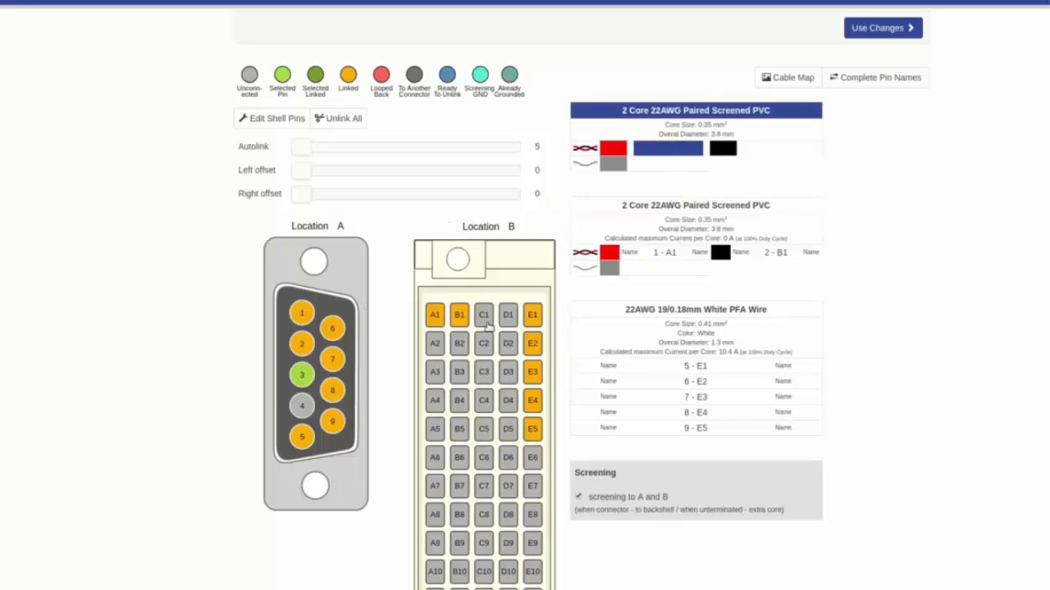
pyautogui.click(484, 315)
pyautogui.click(308, 413)
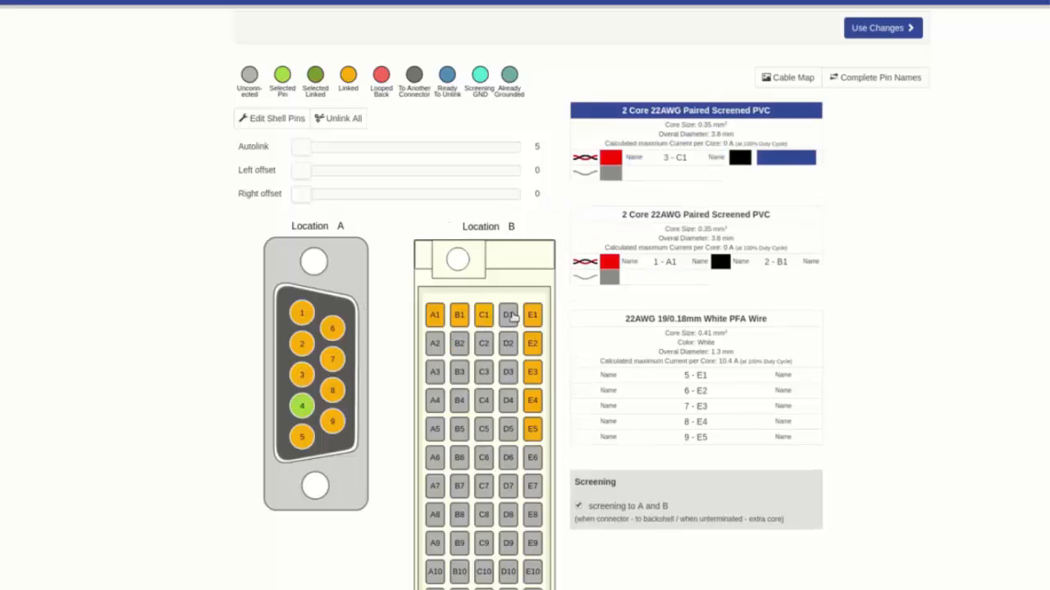
pyautogui.click(508, 314)
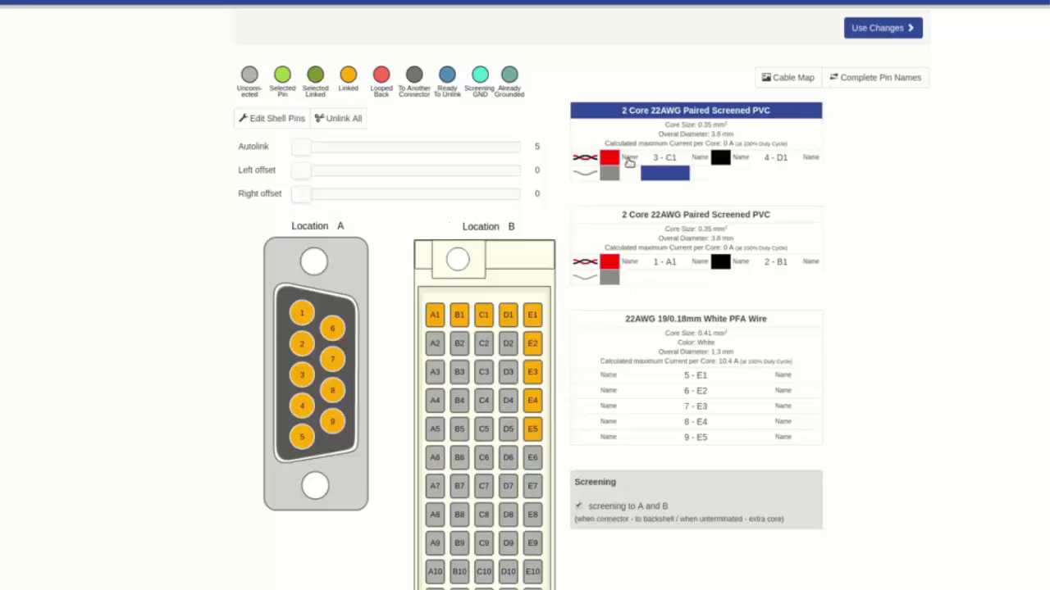
# Name the connector A ends of the first screened pair CH1+ for pin 3 and Ch1- for pin 4.
pyautogui.click(629, 158)
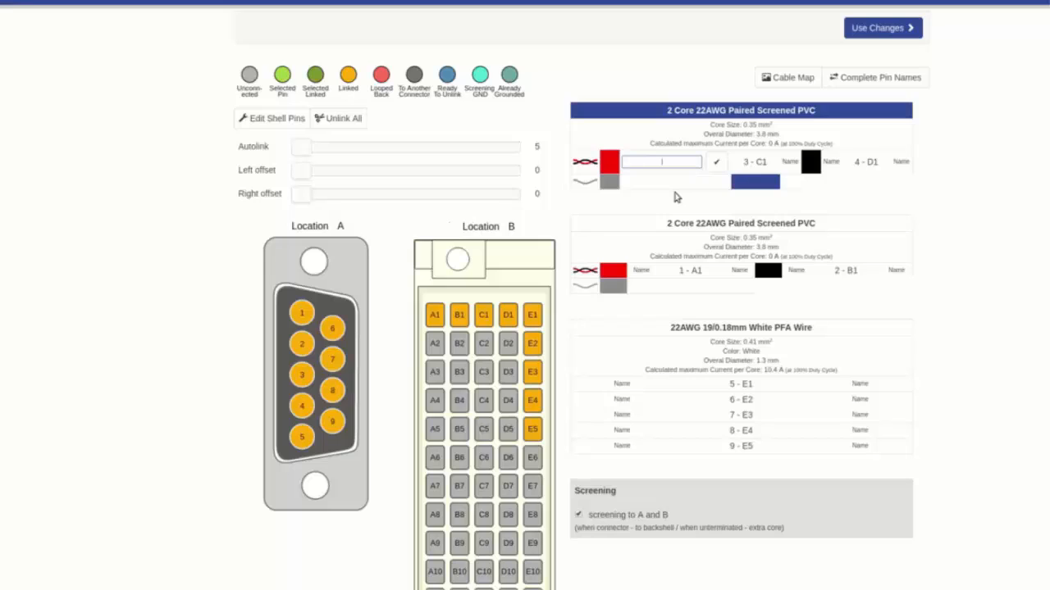
pyautogui.write('CH1-')
pyautogui.click(789, 161)
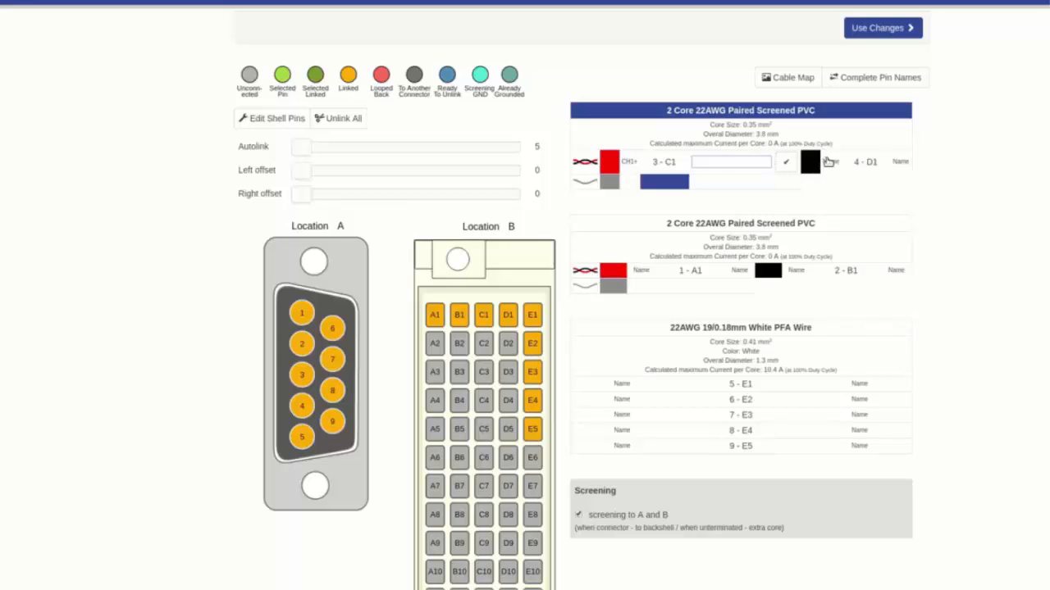
pyautogui.click(828, 161)
pyautogui.write('CH1-')
pyautogui.click(827, 164)
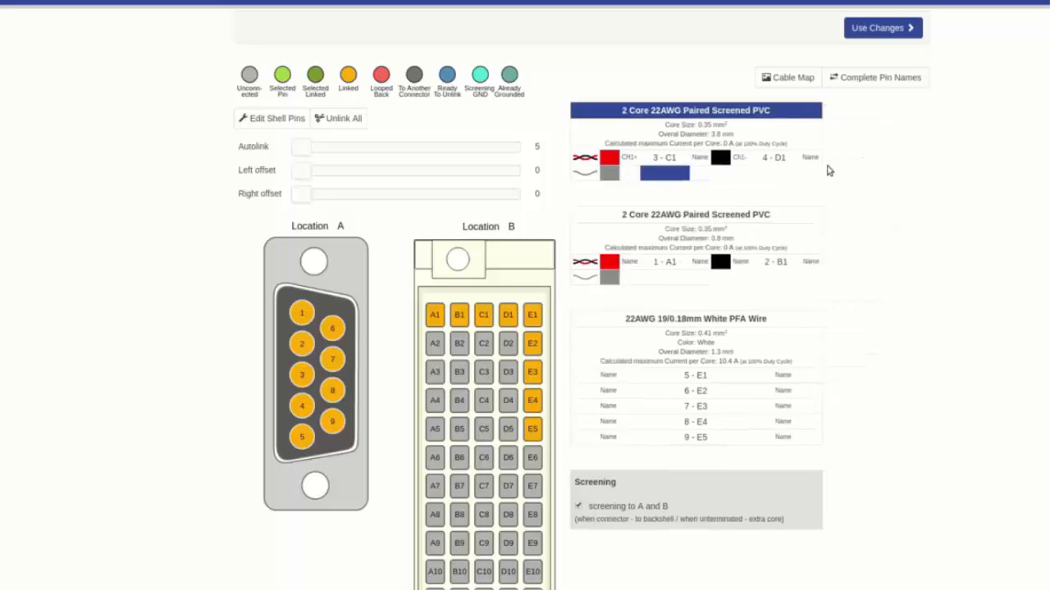
# Name the connector A ends of the second screened pair CH2+ for pin 1 and CH2- for pin 2.
pyautogui.click(629, 261)
pyautogui.write('CH2+')
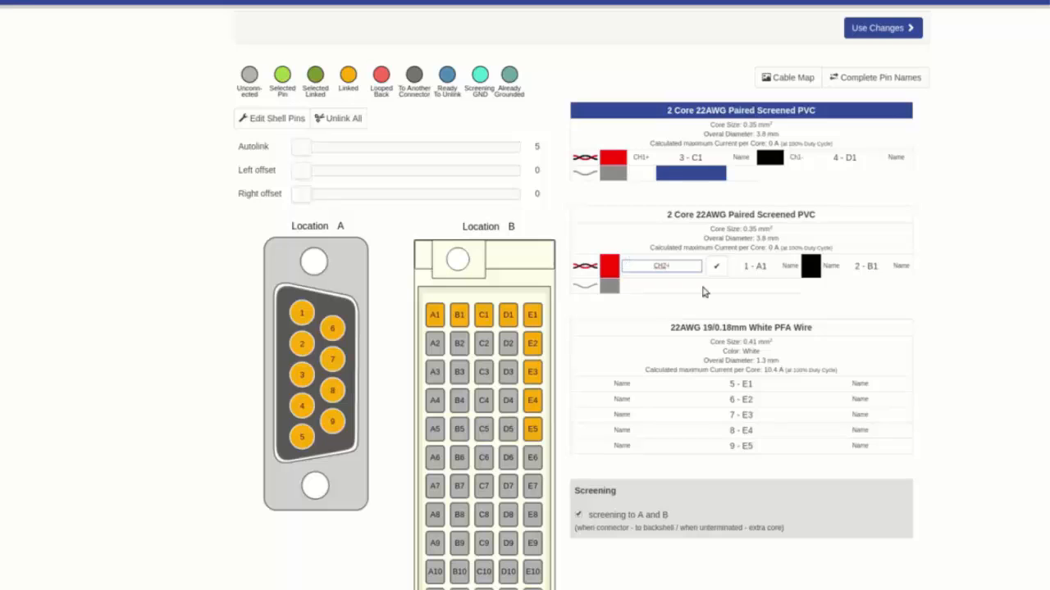
pyautogui.click(716, 266)
pyautogui.click(744, 265)
pyautogui.write('CH2')
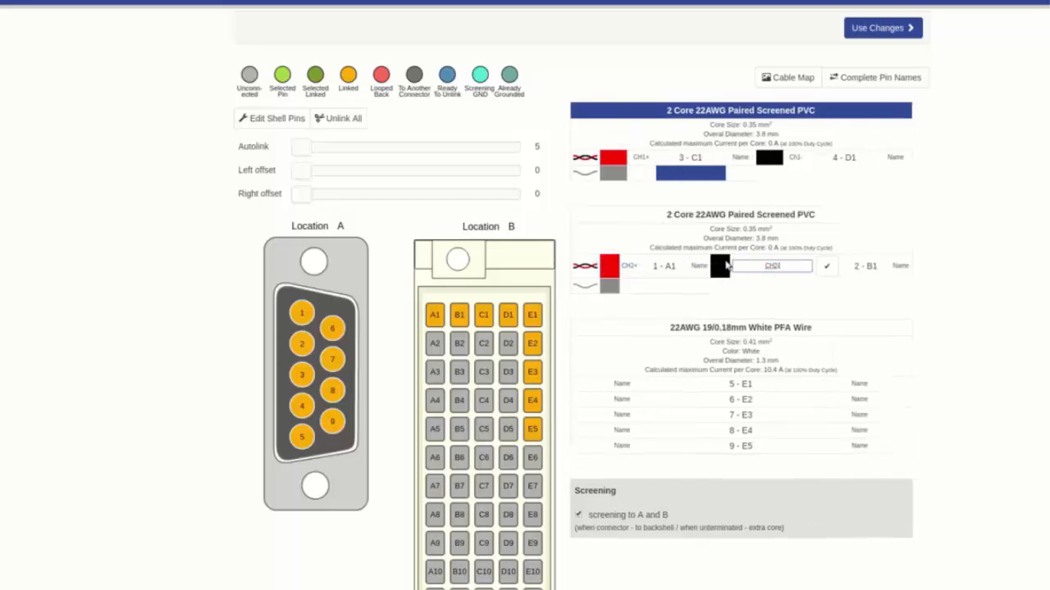
pyautogui.write('-')
pyautogui.click(827, 265)
# Name the connector A ends of the white PFA wires VCC for pin 5 and GND for pin 6.
pyautogui.click(620, 381)
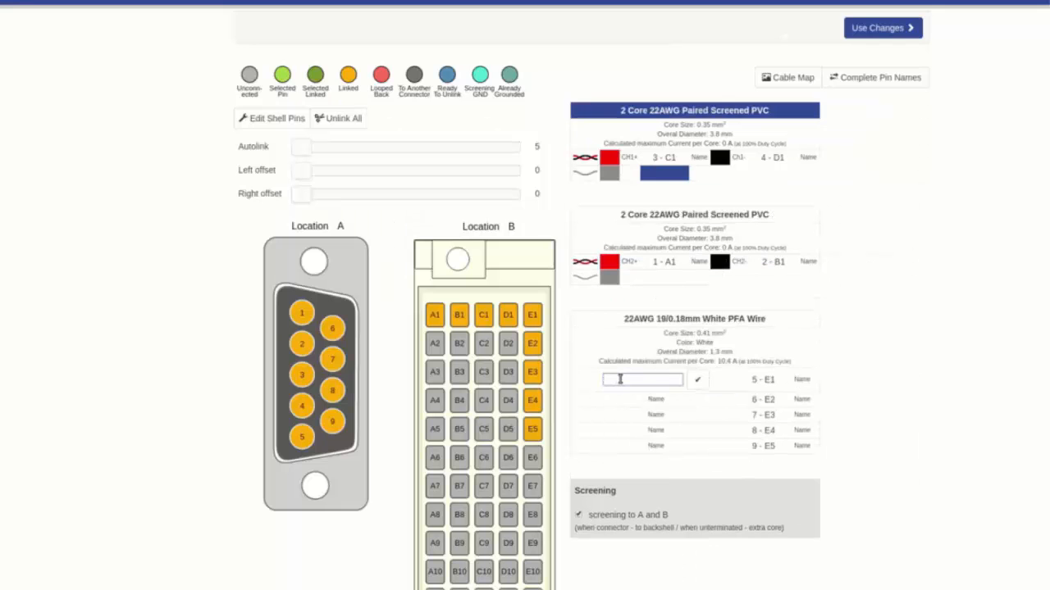
pyautogui.write('VCC')
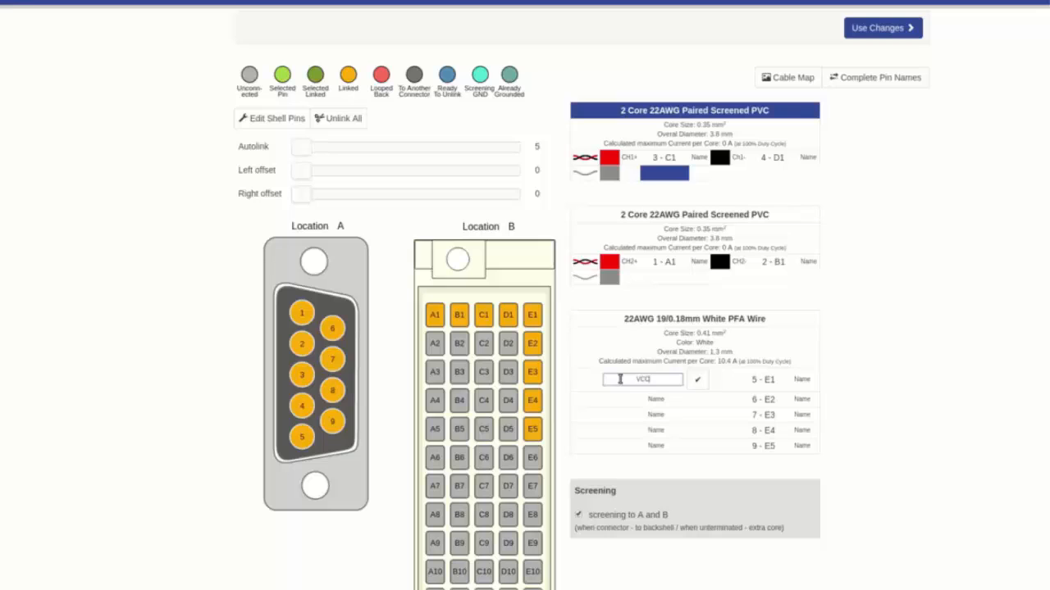
pyautogui.click(698, 380)
pyautogui.click(636, 398)
pyautogui.write('GND')
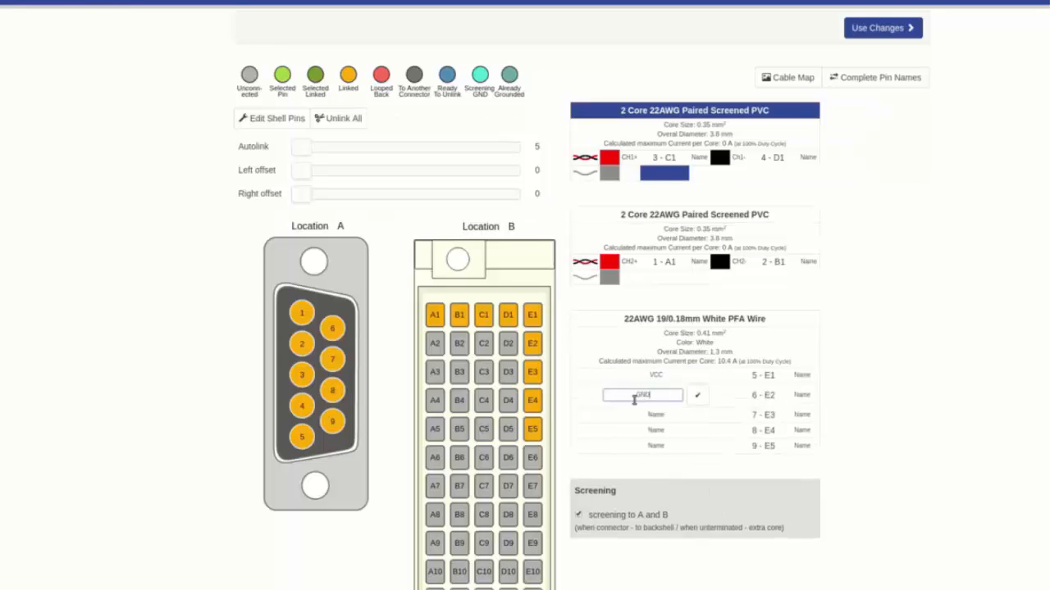
pyautogui.click(697, 396)
# Name connector A pins 7, 8 and 9 Sig1, Sig2 and Sig3, and complete the matching pin names on the connector B side.
pyautogui.click(611, 405)
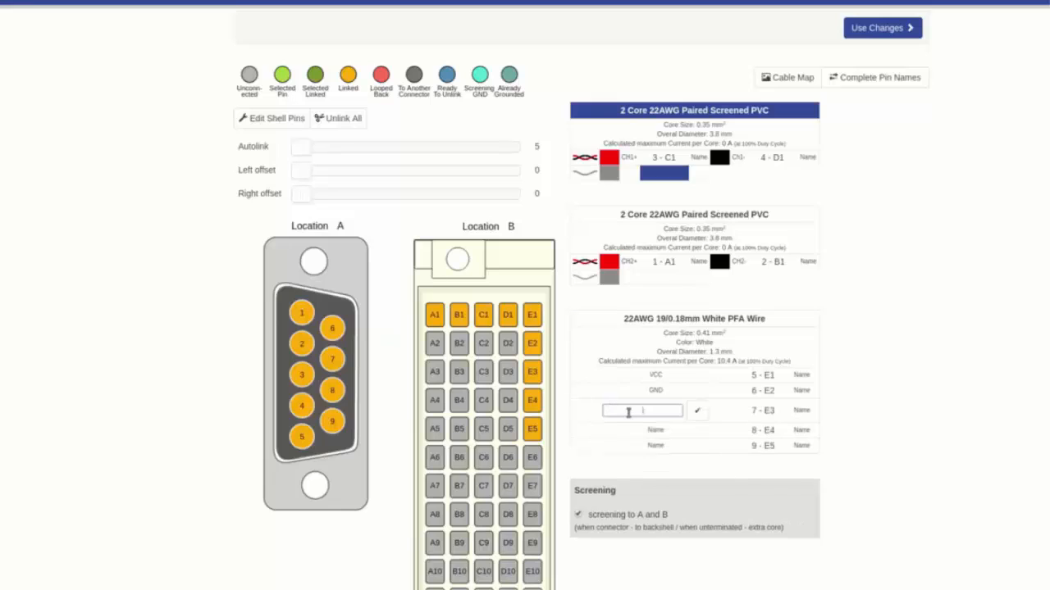
pyautogui.write('Sig1')
pyautogui.click(656, 434)
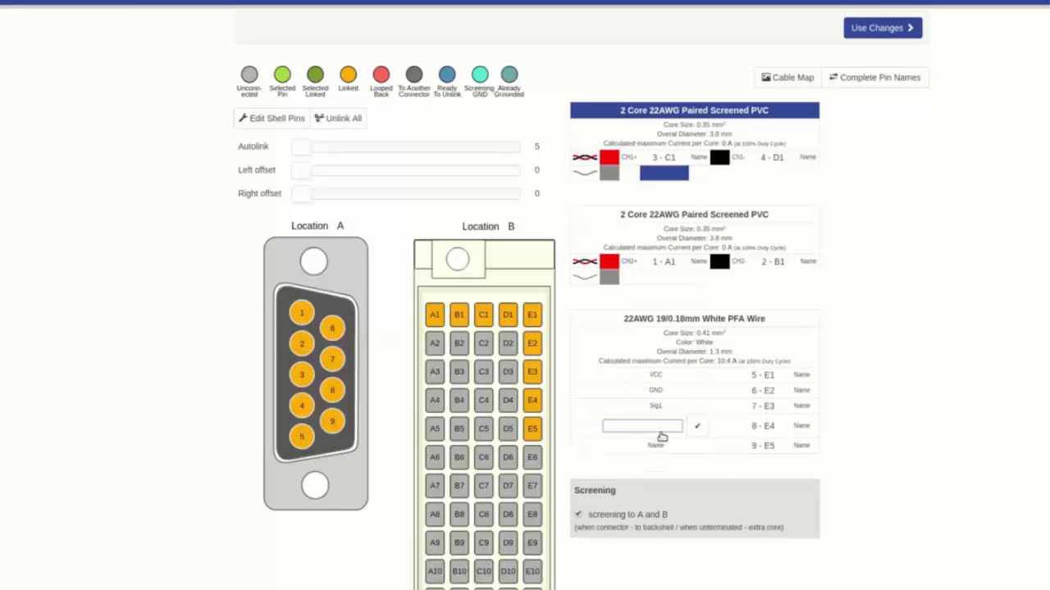
pyautogui.write('Sig2')
pyautogui.click(656, 446)
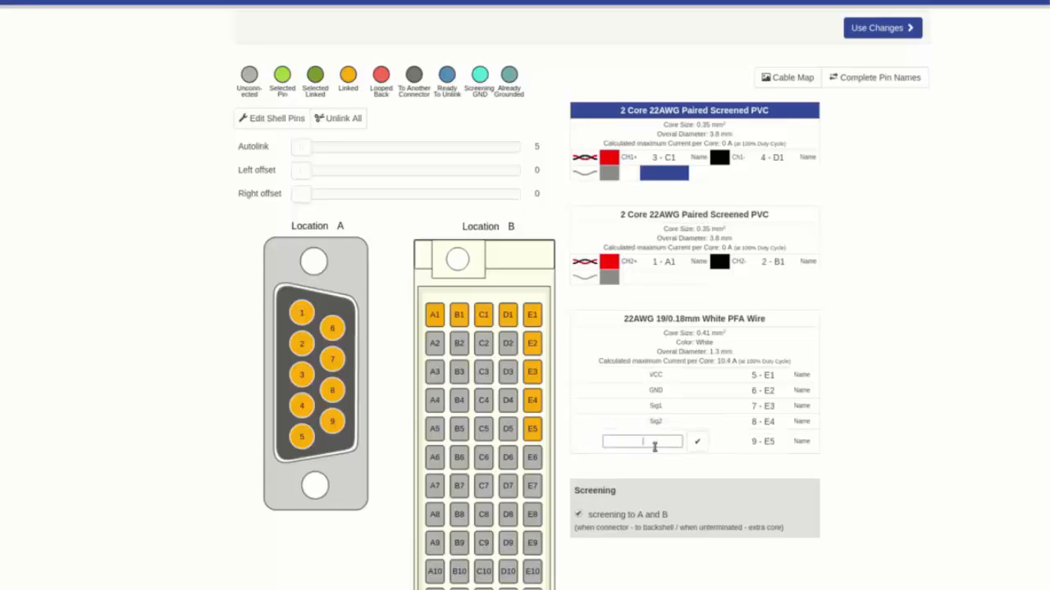
pyautogui.write('Sig3')
pyautogui.click(697, 444)
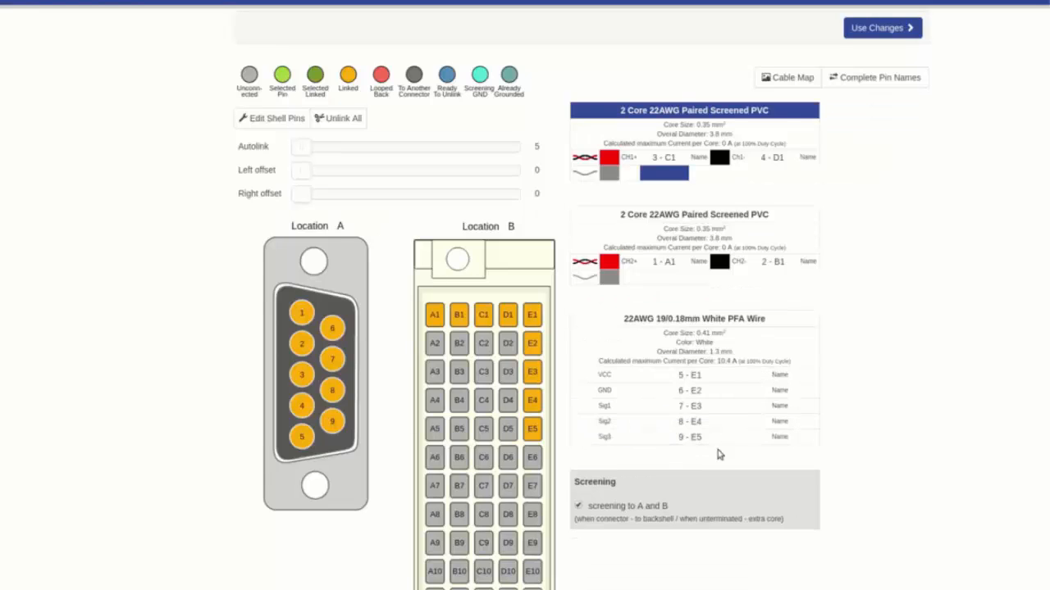
pyautogui.click(884, 78)
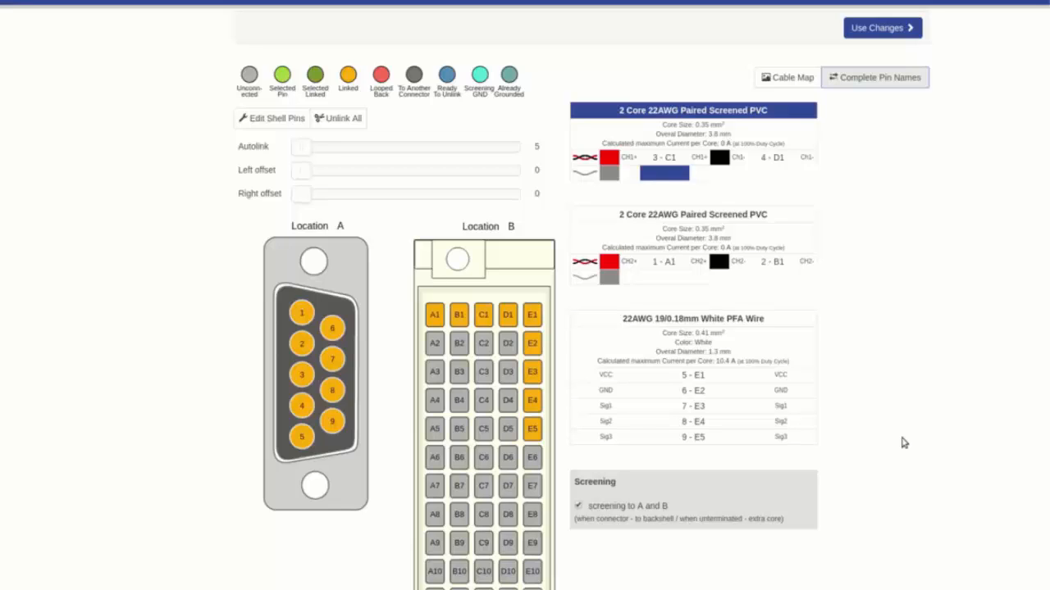
# Switch the screening to pins, assign D2 and D3 of connector B to the two screened cables, and include the backshells.
pyautogui.click(578, 507)
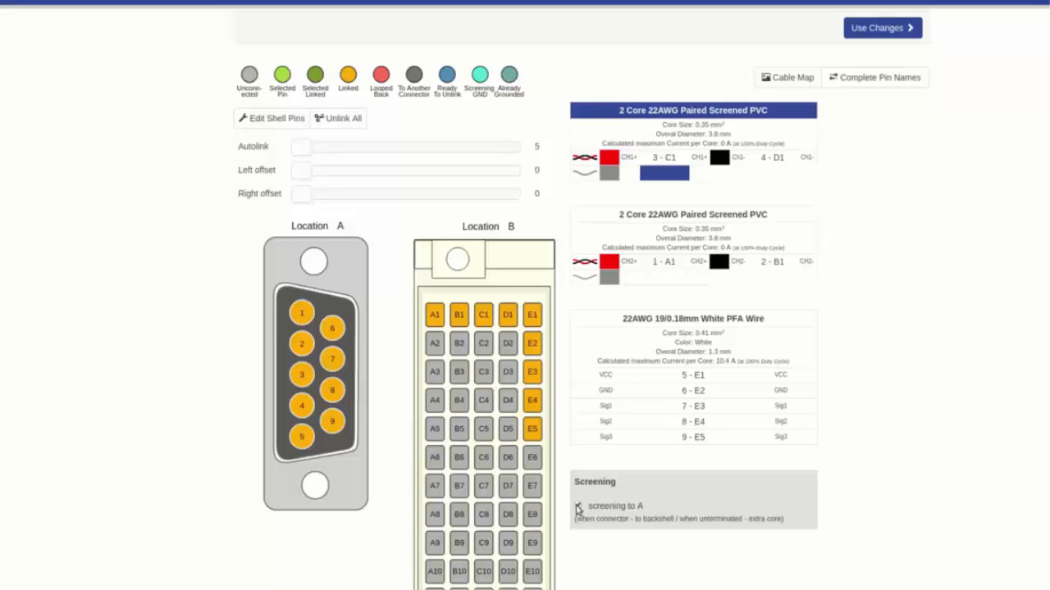
pyautogui.click(578, 507)
pyautogui.click(577, 507)
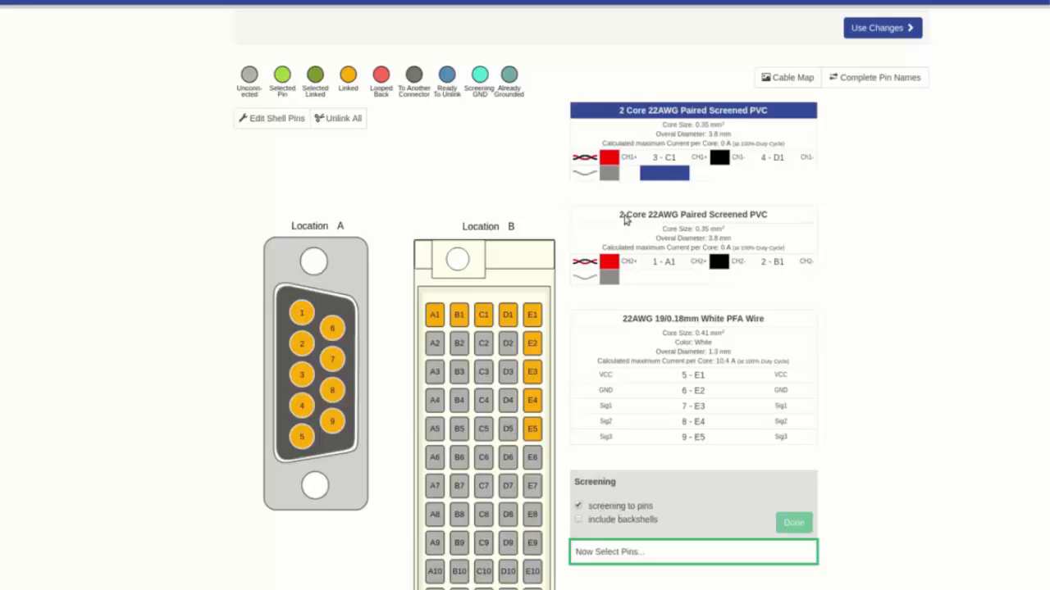
pyautogui.click(661, 176)
pyautogui.click(509, 344)
pyautogui.click(664, 278)
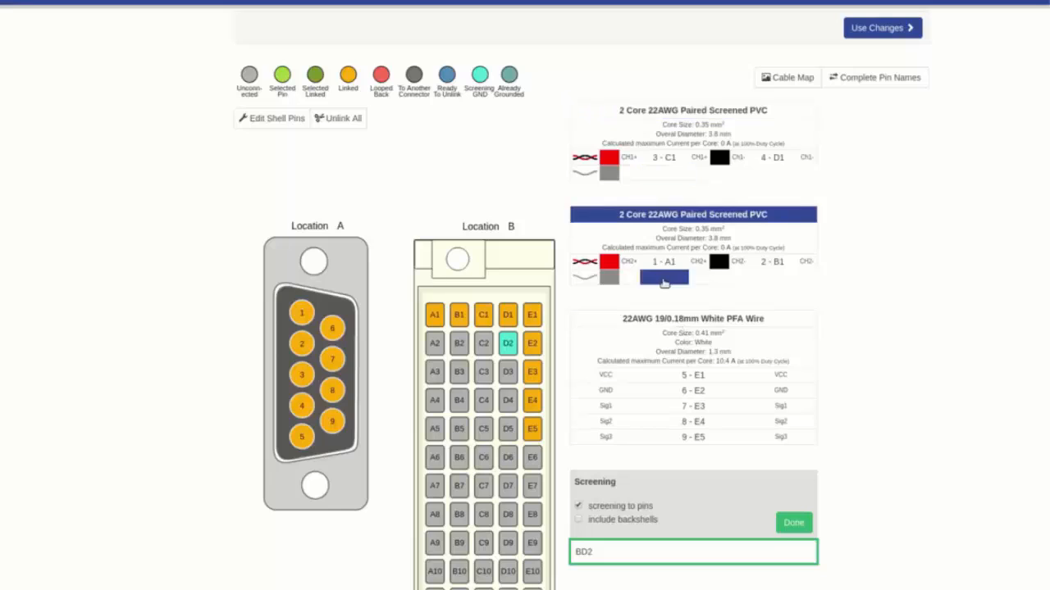
pyautogui.click(508, 371)
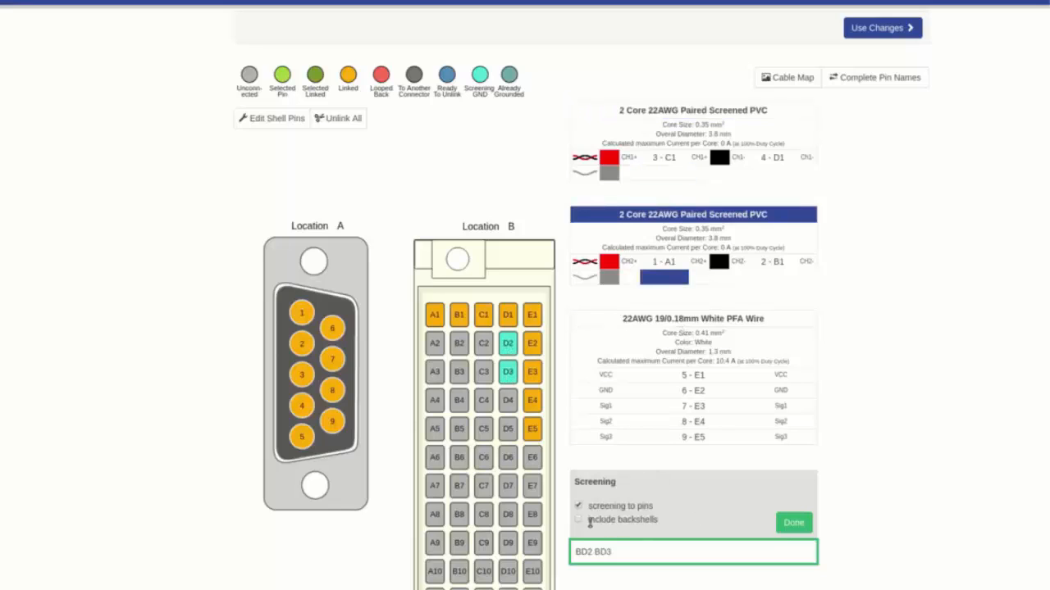
pyautogui.click(579, 520)
pyautogui.click(793, 522)
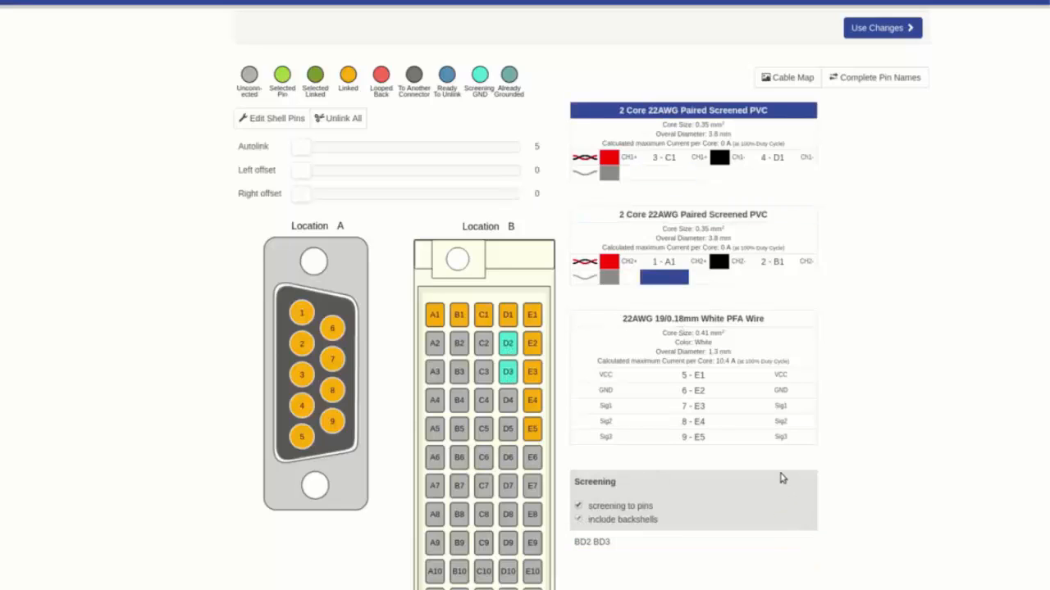
# Switch the screening from pins back to both A and B.
pyautogui.click(578, 506)
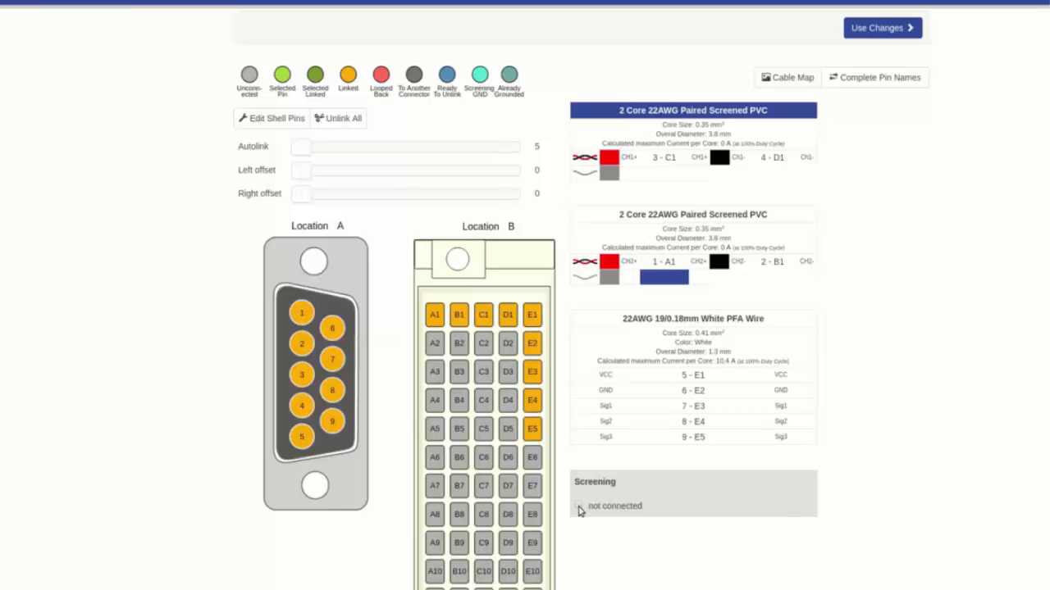
pyautogui.click(578, 506)
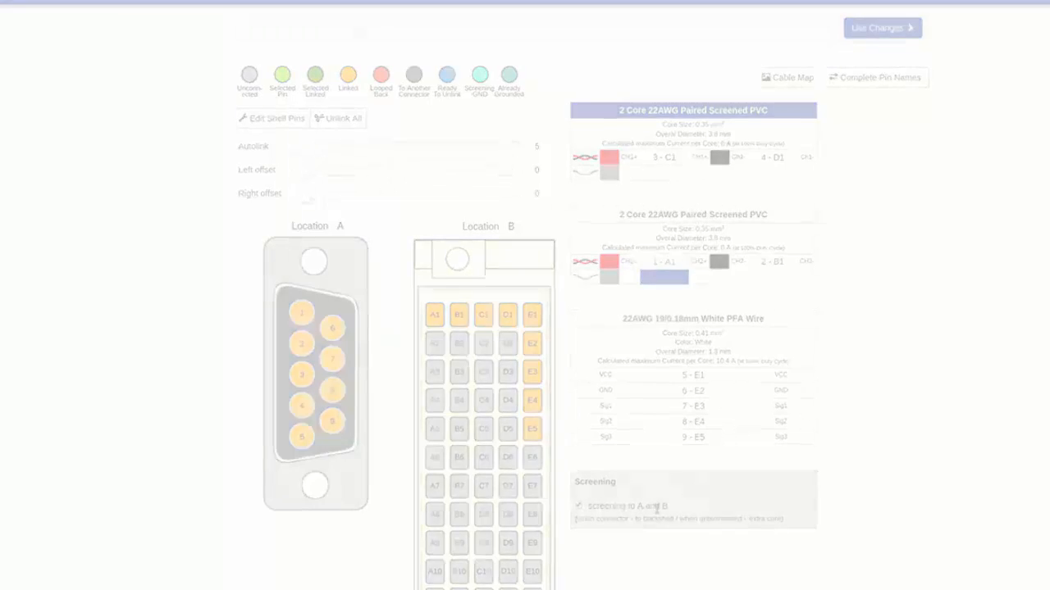